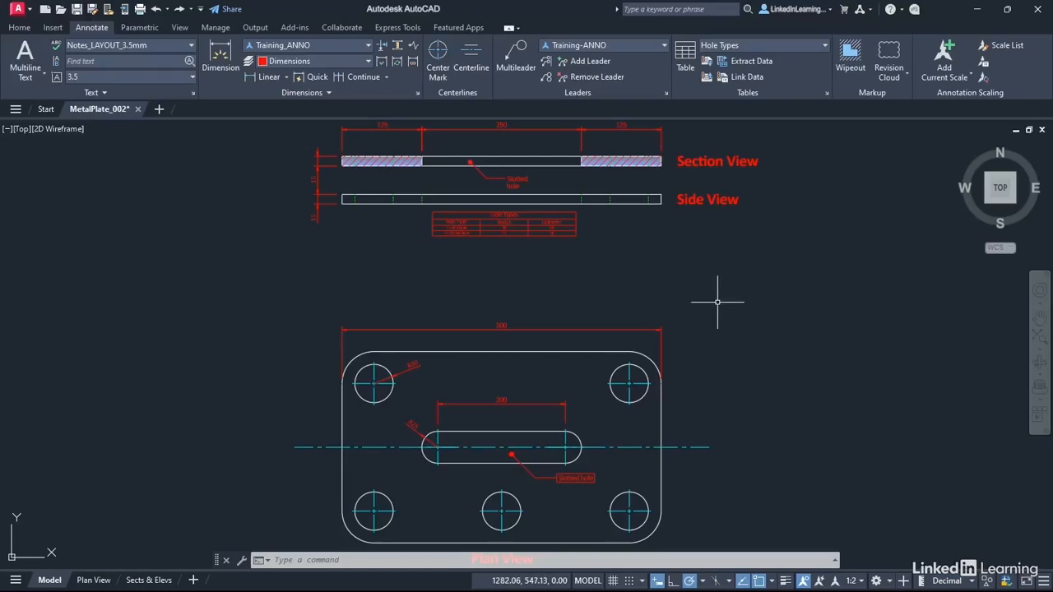
Step: Using the Training-ANNO multileader style, add a leader from the plan view's upper-left bolt hole to a tag numbered 1 below it
{"action": "left_click", "coordinate": [665, 46]}
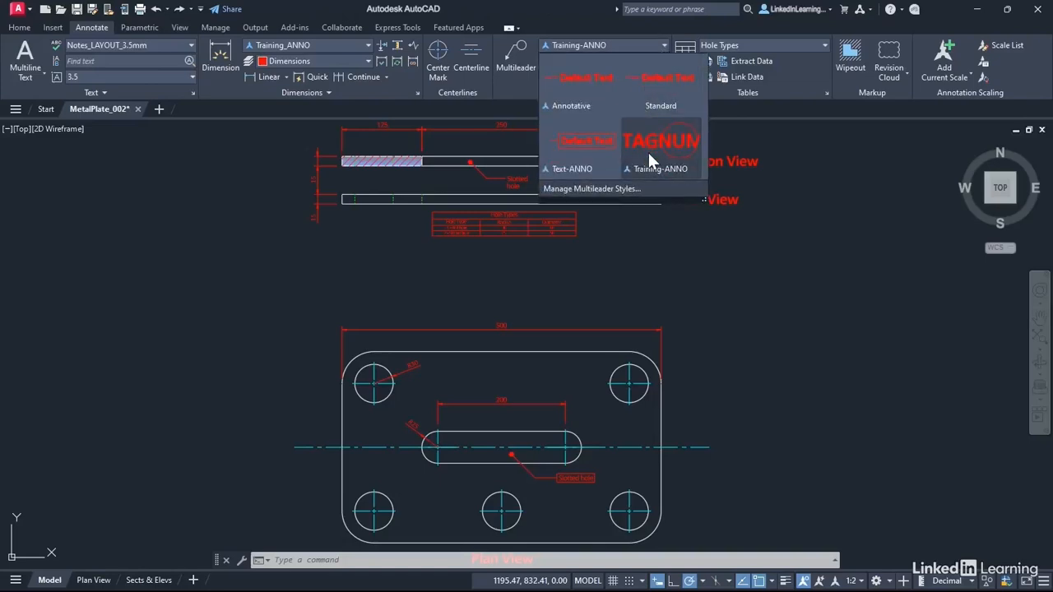
{"action": "left_click", "coordinate": [648, 152]}
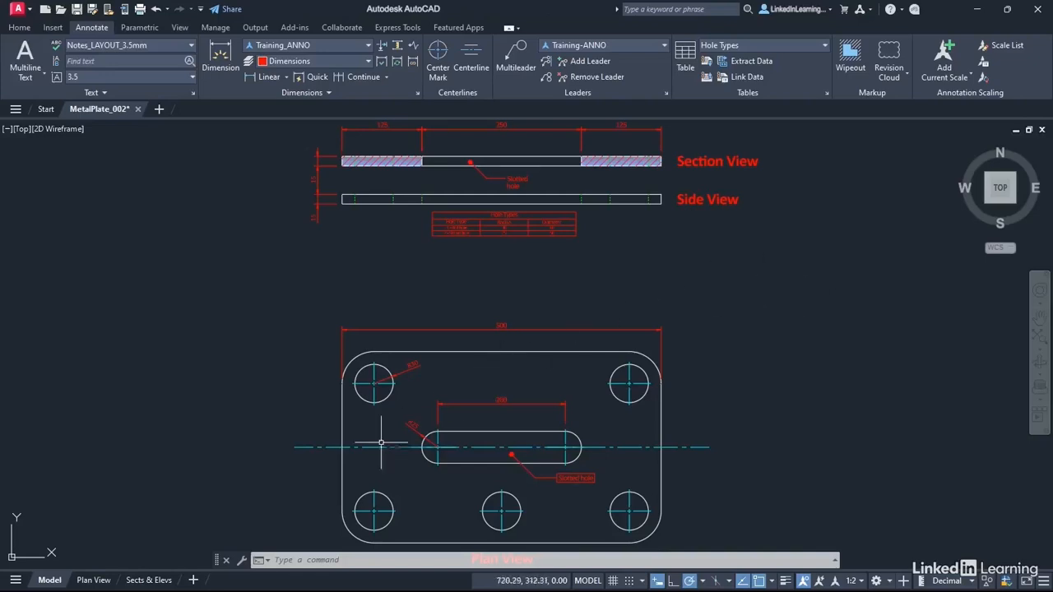
{"action": "scroll", "coordinate": [448, 476], "scroll_direction": "up", "scroll_amount": 2}
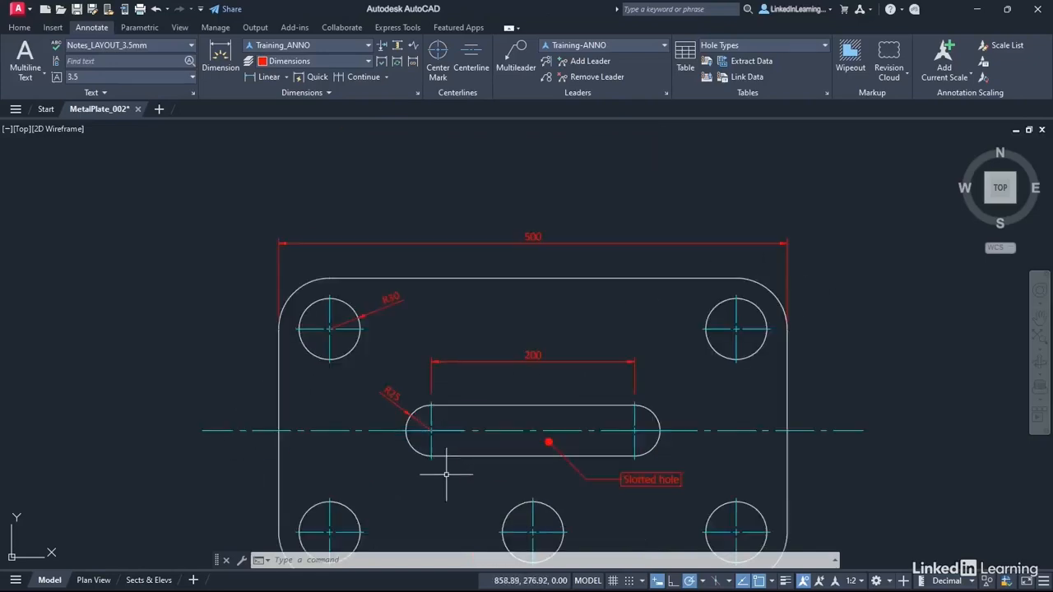
{"action": "mouse_move", "coordinate": [460, 447]}
{"action": "middle_mouse_down"}
{"action": "mouse_move", "coordinate": [531, 301]}
{"action": "mouse_move", "coordinate": [514, 329]}
{"action": "middle_mouse_up"}
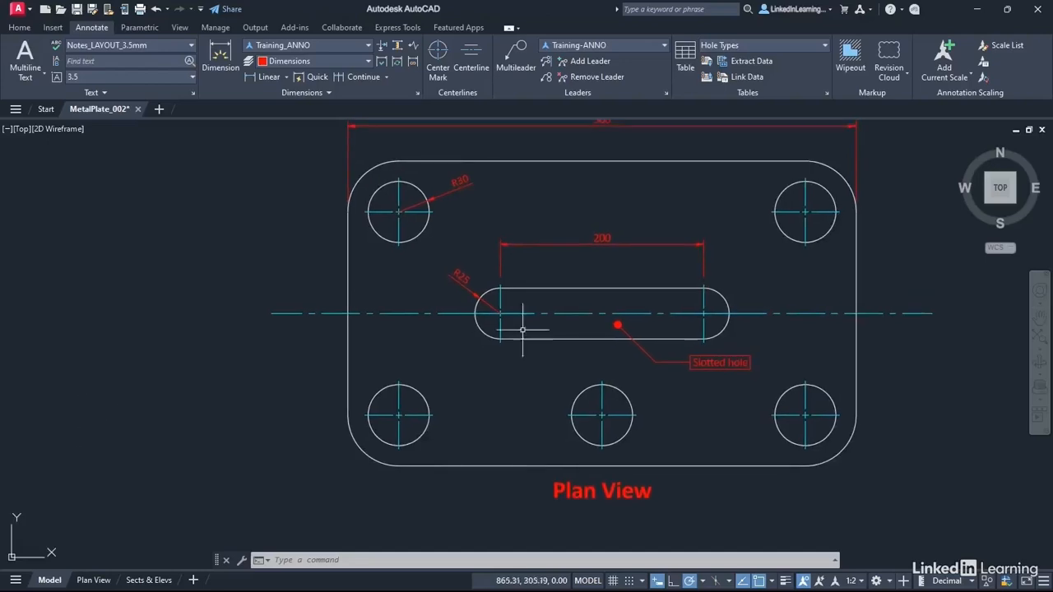
{"action": "scroll", "coordinate": [474, 237], "scroll_direction": "up", "scroll_amount": 2}
{"action": "scroll", "coordinate": [486, 249], "scroll_direction": "down", "scroll_amount": 2}
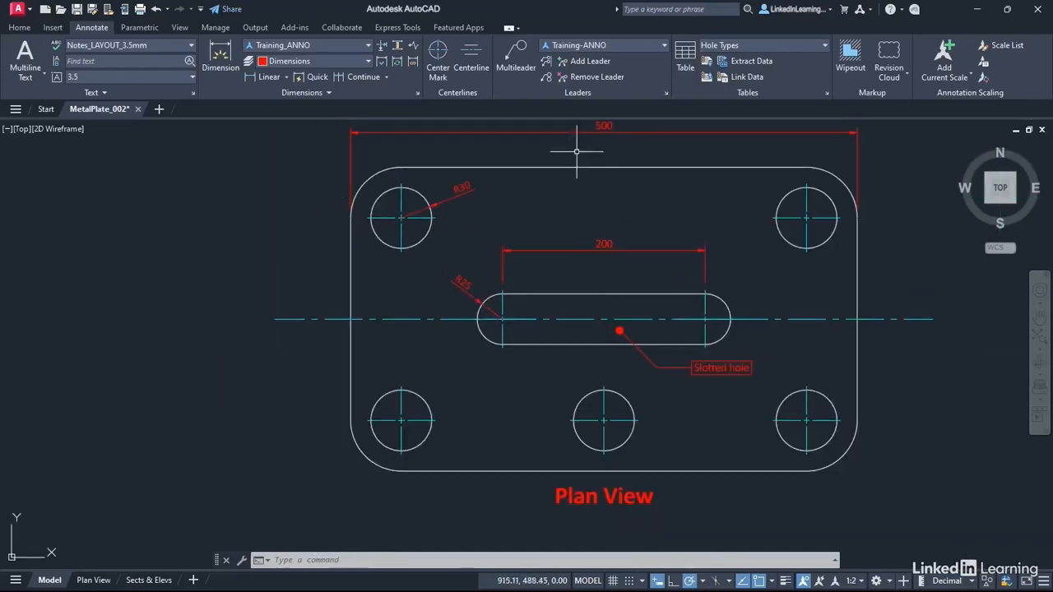
{"action": "left_click", "coordinate": [518, 60]}
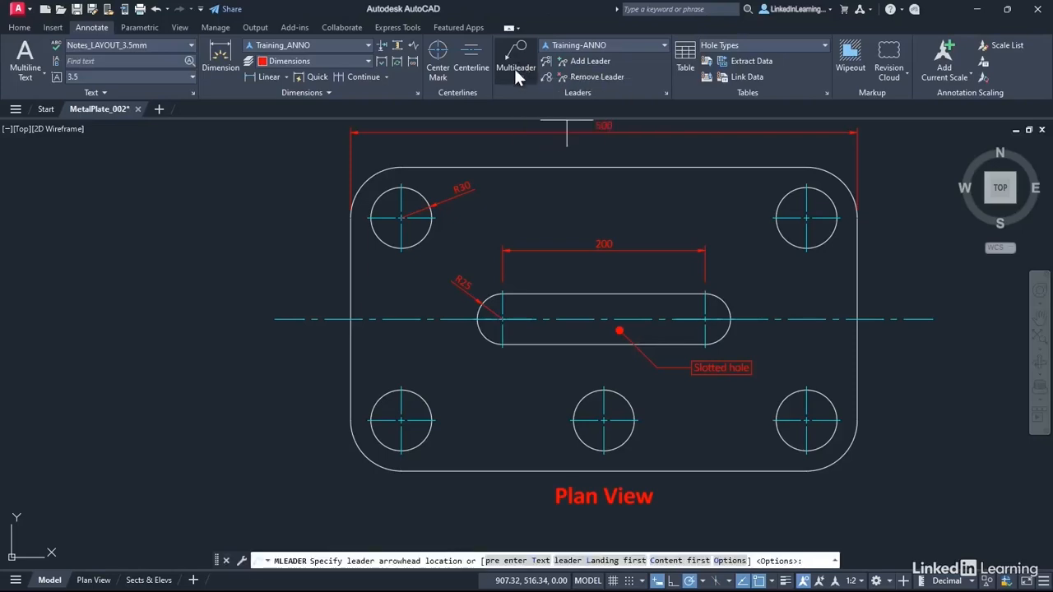
{"action": "left_click", "coordinate": [412, 233]}
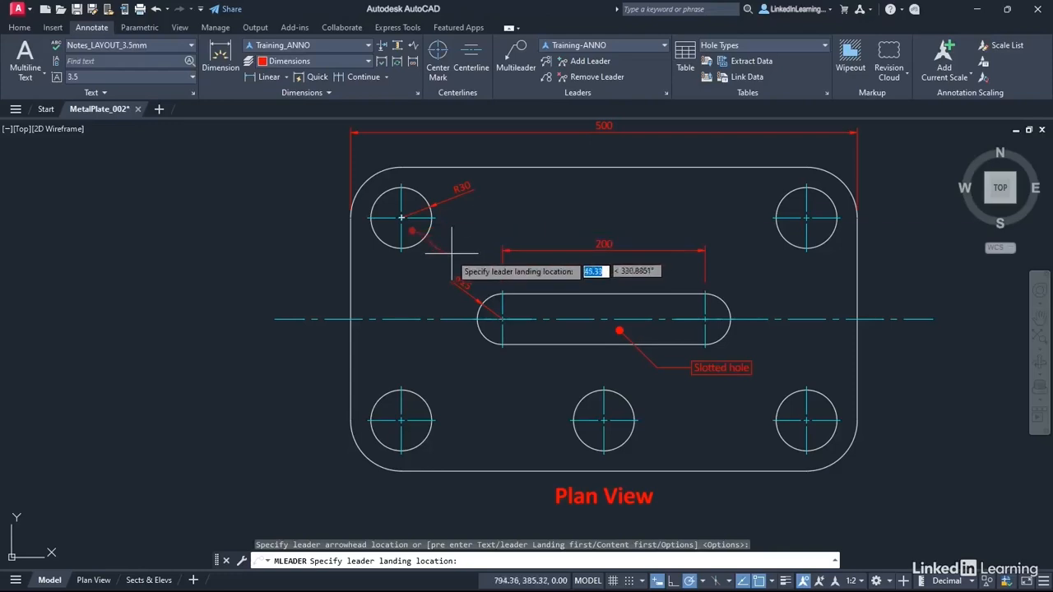
{"action": "left_click", "coordinate": [422, 296]}
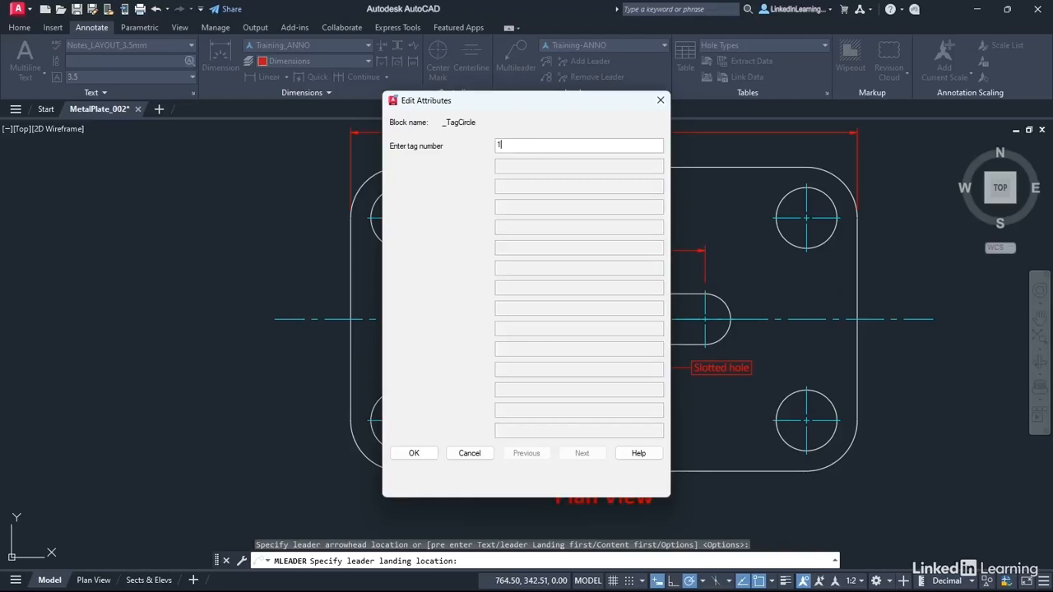
{"action": "left_click", "coordinate": [422, 460]}
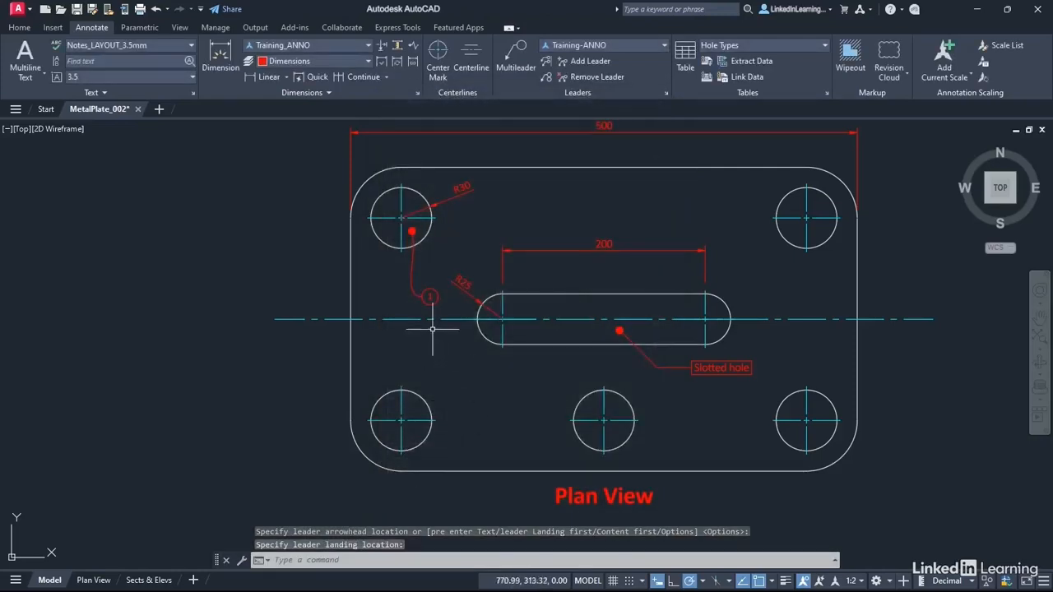
{"action": "left_click", "coordinate": [413, 290]}
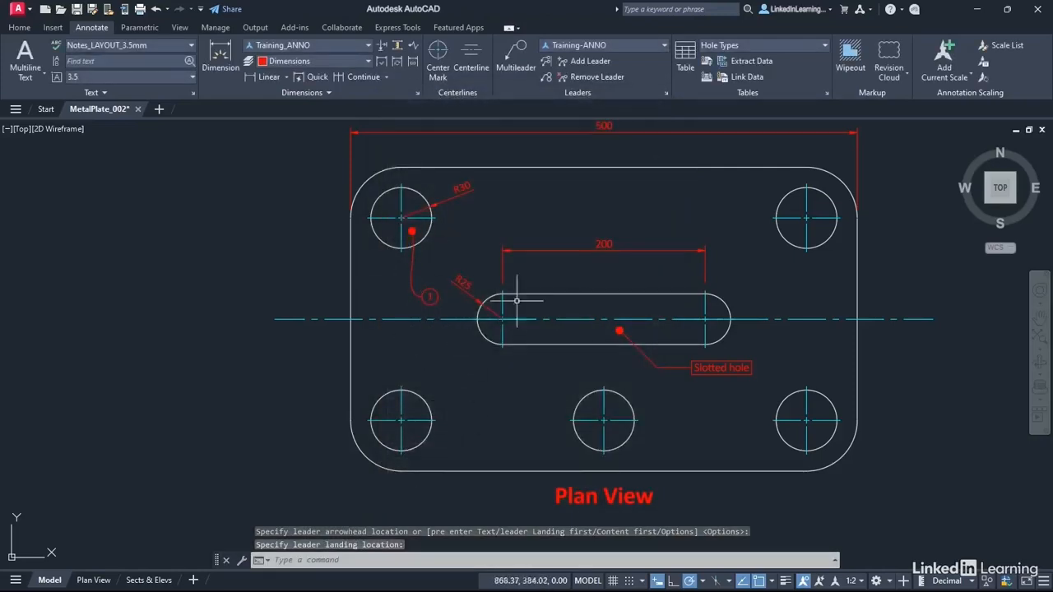
Step: Add a multileader from the plate's lower-left bolt hole to a tag numbered 1 above and slightly right of the hole
{"action": "right_click", "coordinate": [573, 194]}
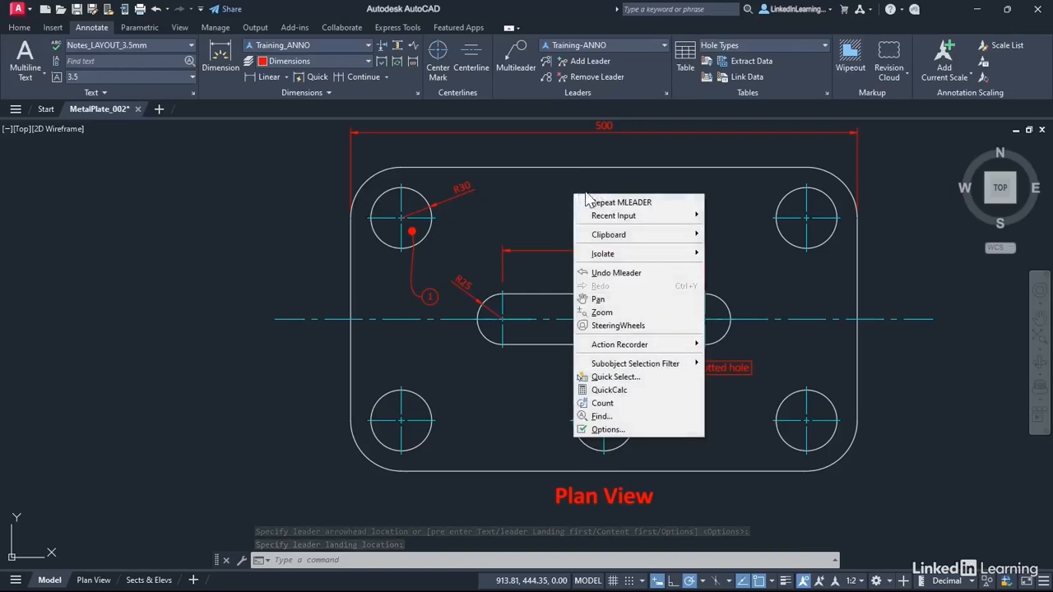
{"action": "left_click", "coordinate": [633, 206]}
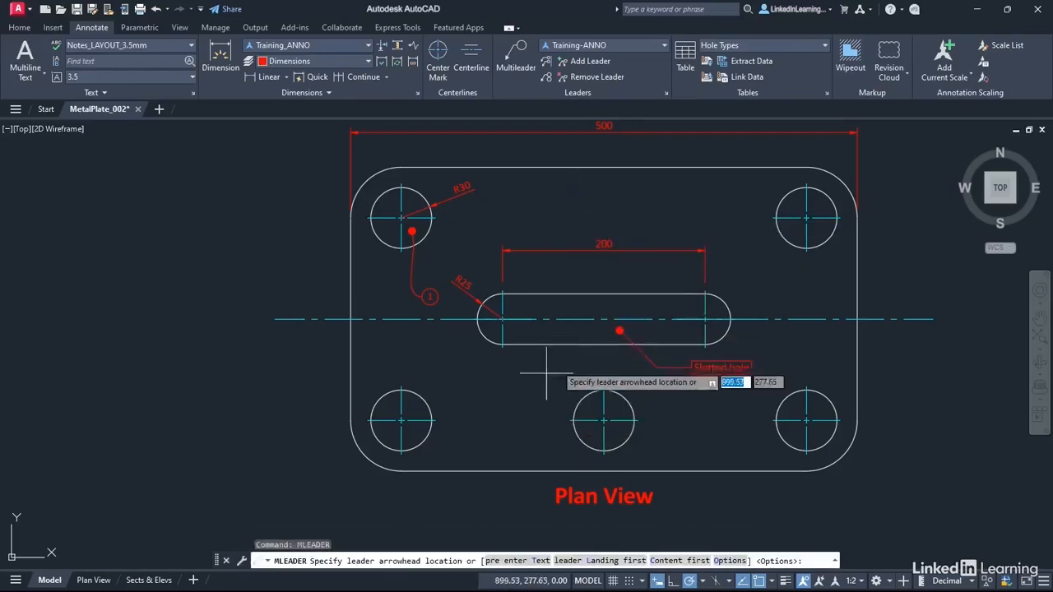
{"action": "left_click", "coordinate": [410, 408]}
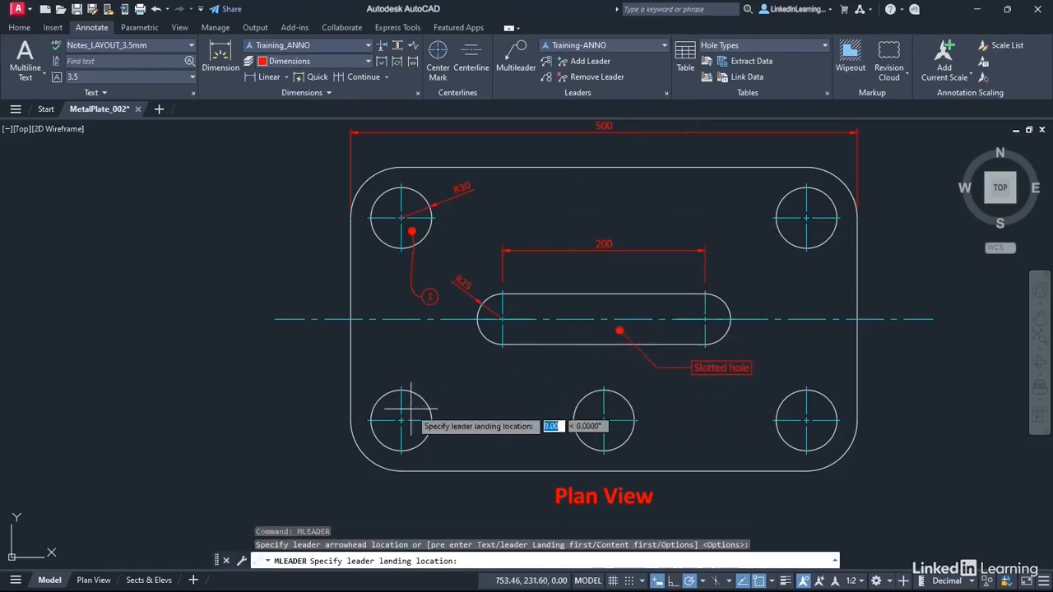
{"action": "left_click", "coordinate": [441, 349]}
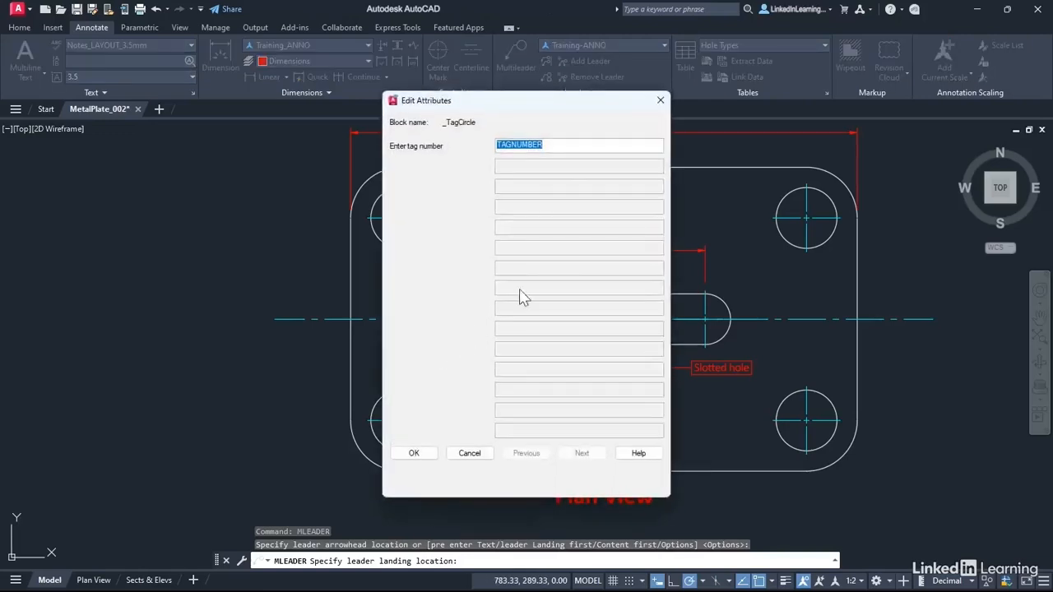
{"action": "type", "text": "1"}
{"action": "left_click", "coordinate": [421, 455]}
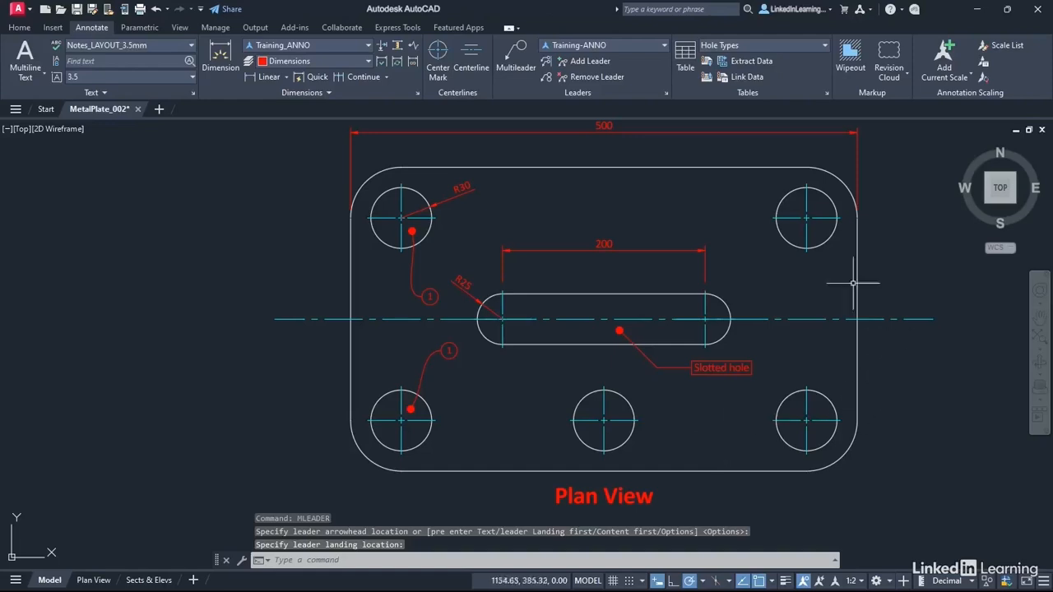
Step: Add a multileader from the right end of the slotted hole to a tag numbered 2 above and right of it
{"action": "right_click", "coordinate": [546, 160]}
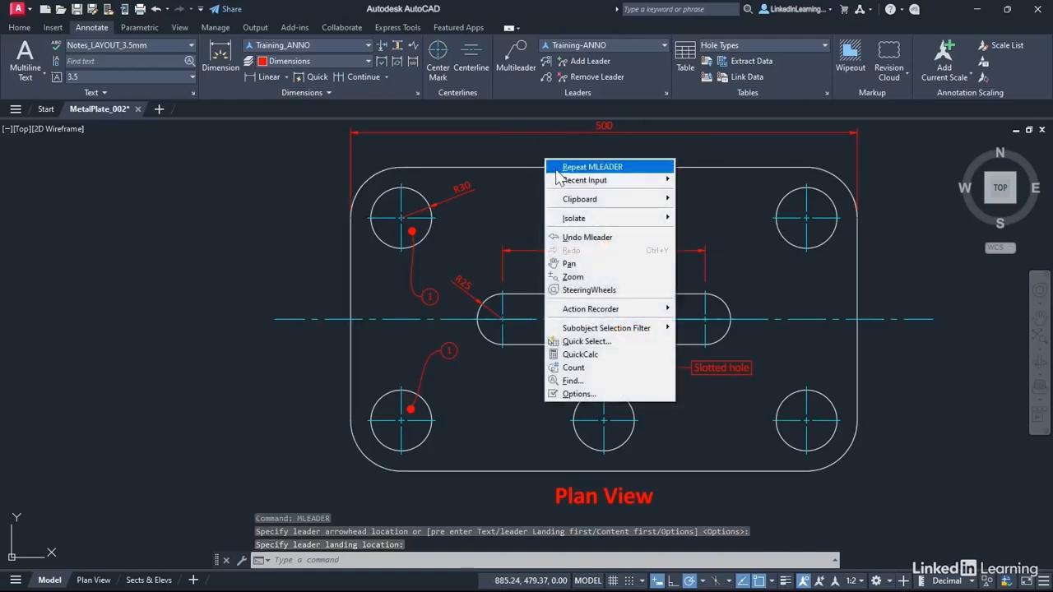
{"action": "left_click", "coordinate": [559, 168]}
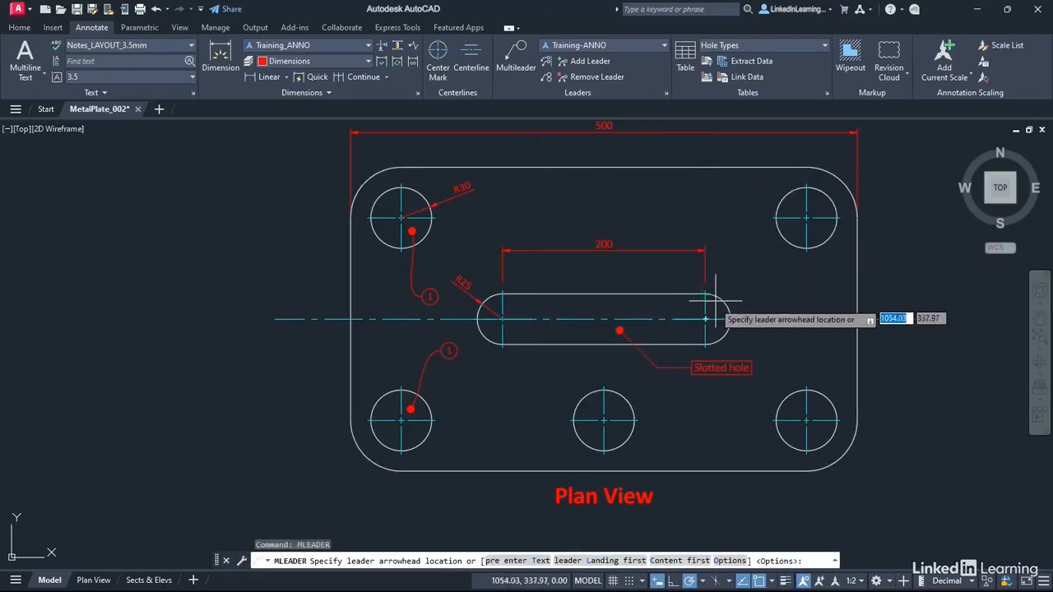
{"action": "scroll", "coordinate": [708, 318], "scroll_direction": "up", "scroll_amount": 2}
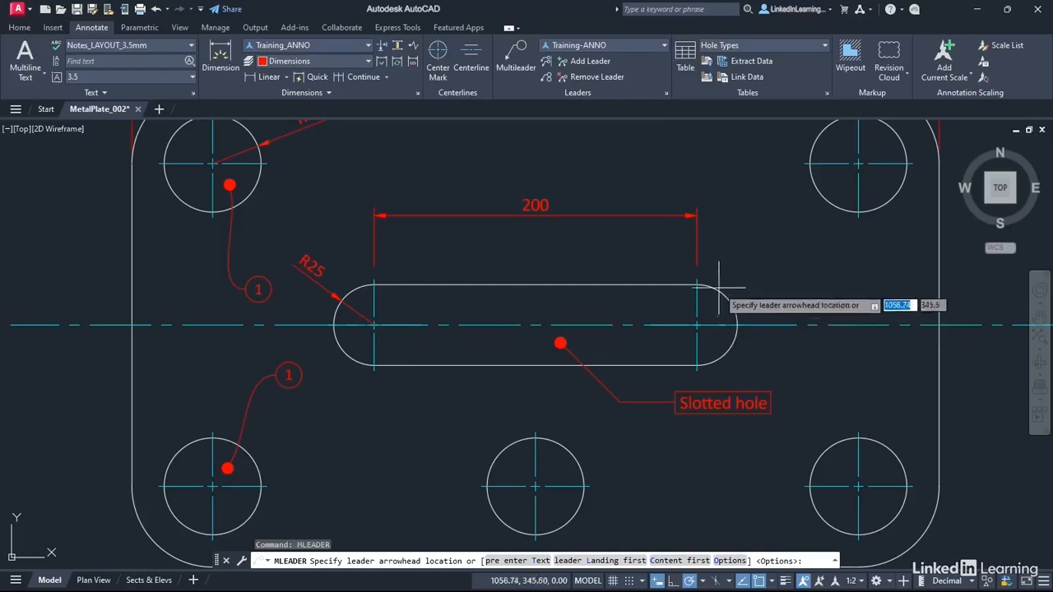
{"action": "left_click", "coordinate": [710, 309]}
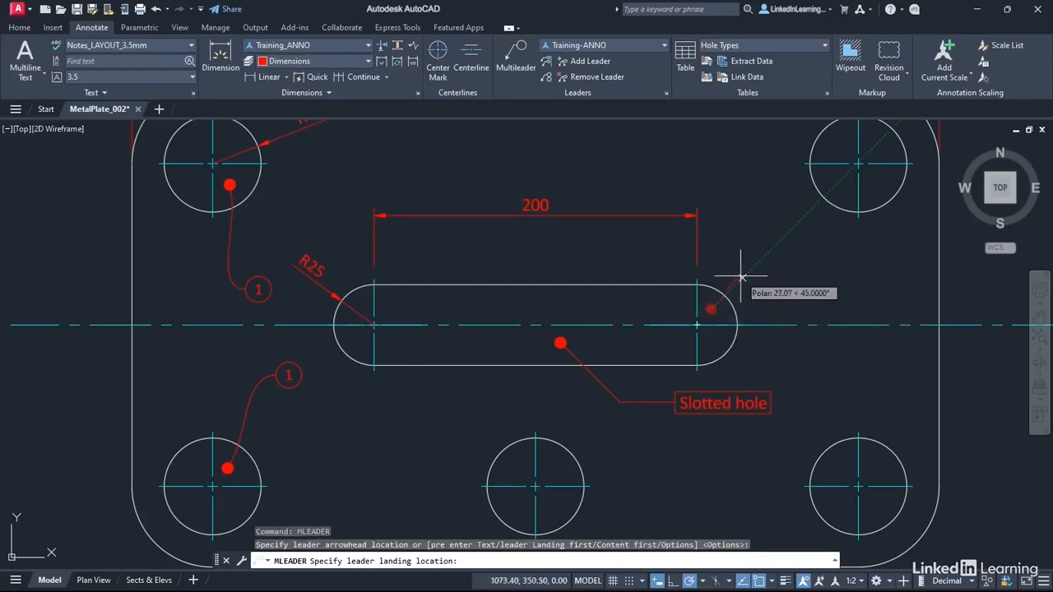
{"action": "left_click", "coordinate": [769, 244]}
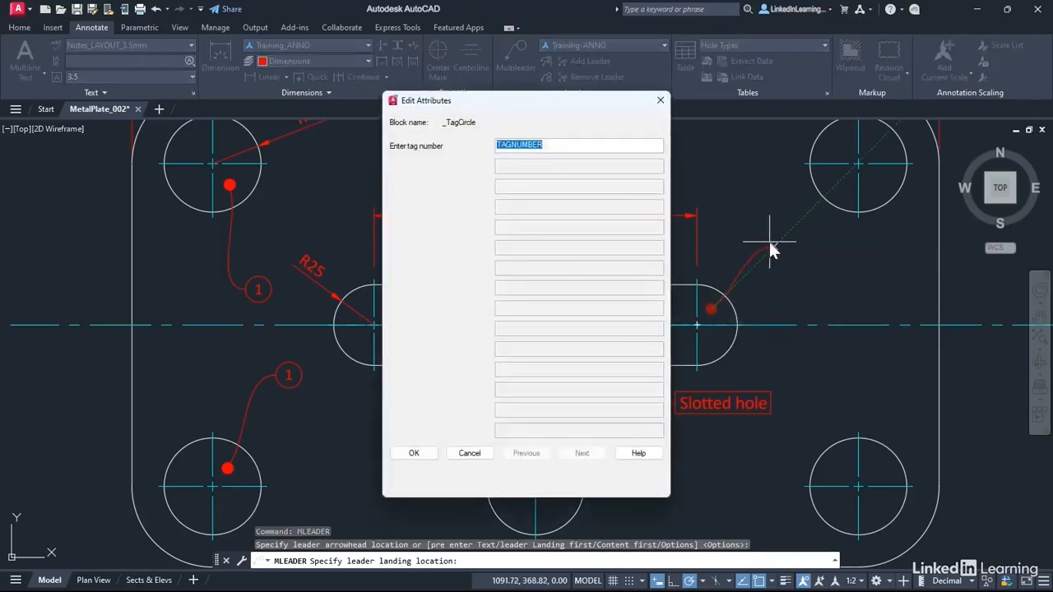
{"action": "type", "text": "2"}
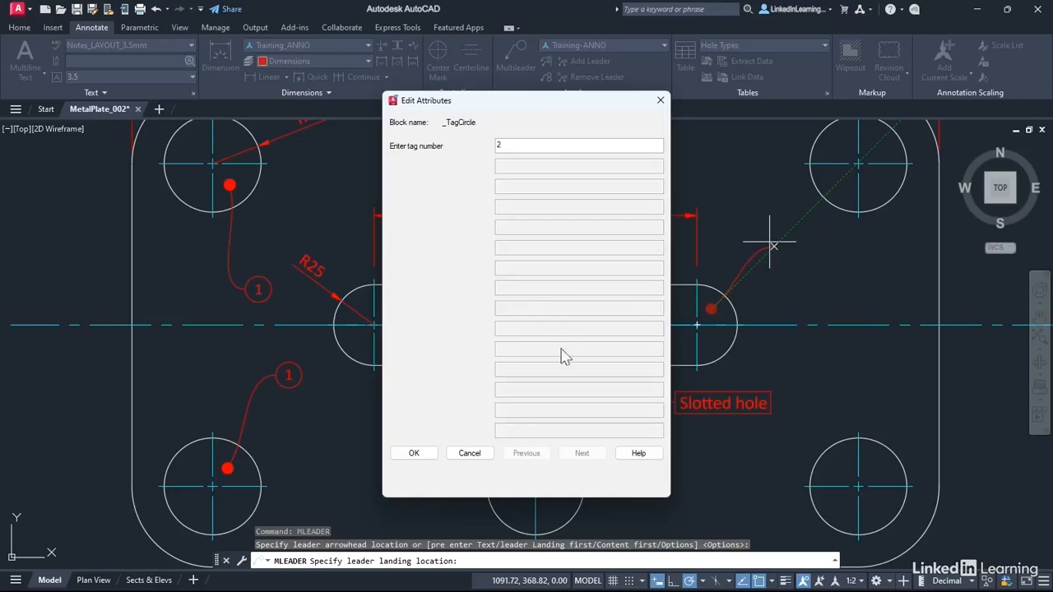
{"action": "left_click", "coordinate": [424, 455]}
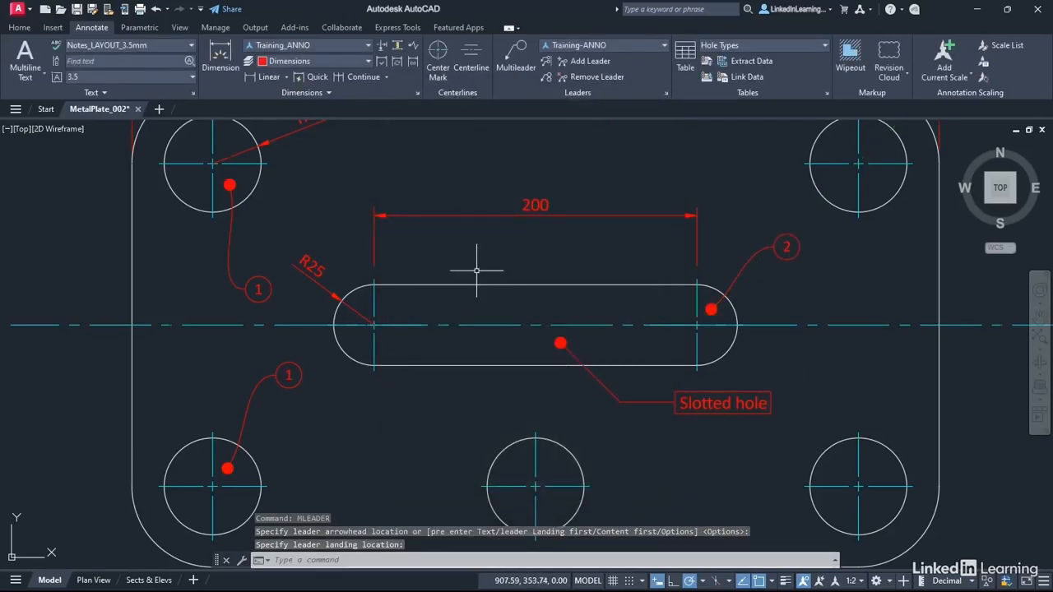
Step: Examine the Hole Types table below the side view to match its numbered hole types with the tags in the plan view
{"action": "scroll", "coordinate": [476, 269], "scroll_direction": "down", "scroll_amount": 4}
{"action": "middle_click_drag", "start_coordinate": [469, 228], "coordinate": [434, 359]}
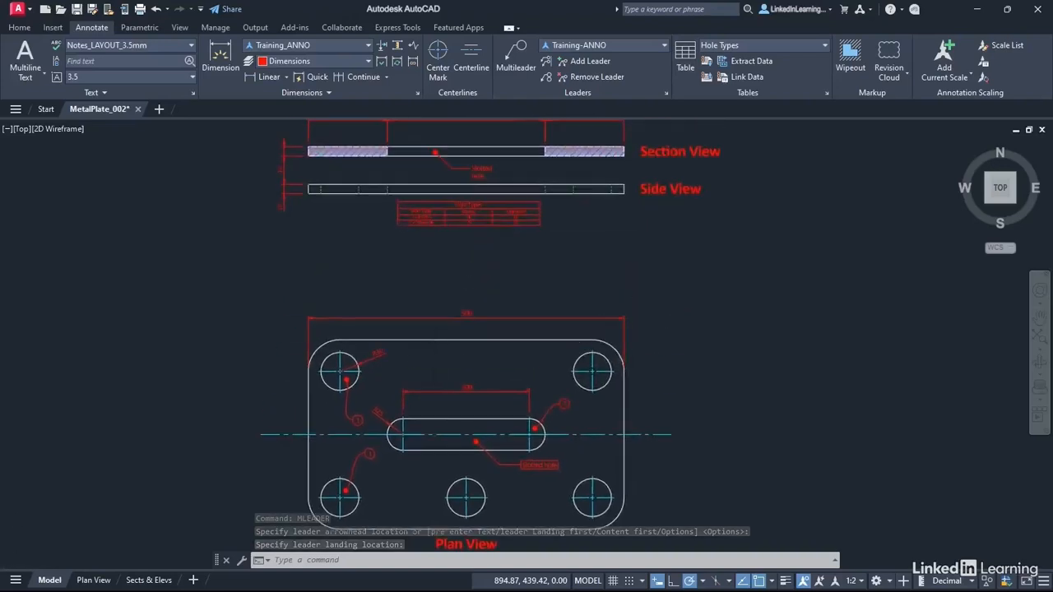
{"action": "scroll", "coordinate": [432, 212], "scroll_direction": "up", "scroll_amount": 6}
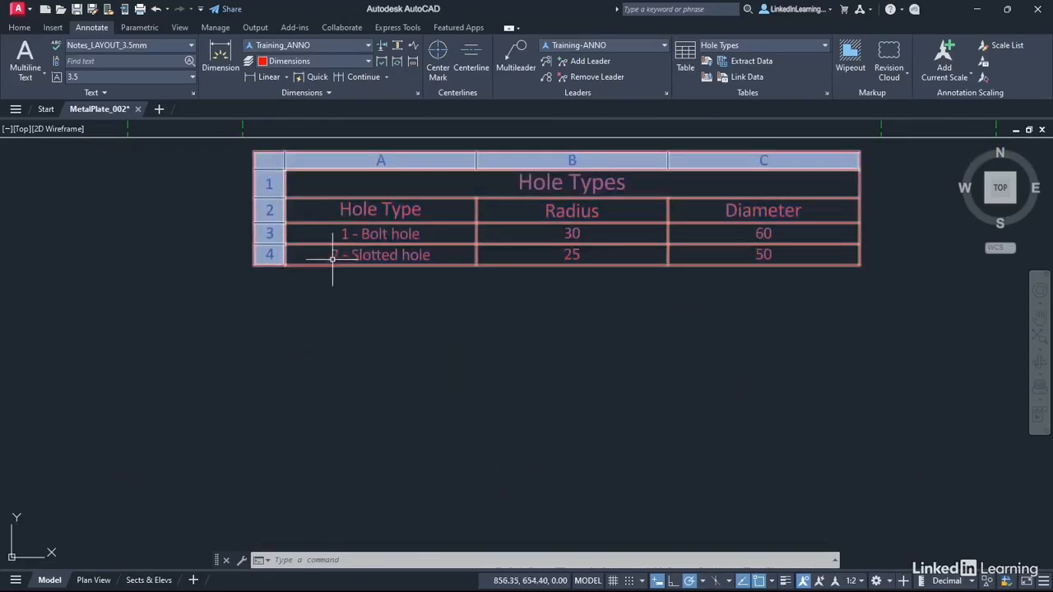
{"action": "scroll", "coordinate": [436, 303], "scroll_direction": "down", "scroll_amount": 4}
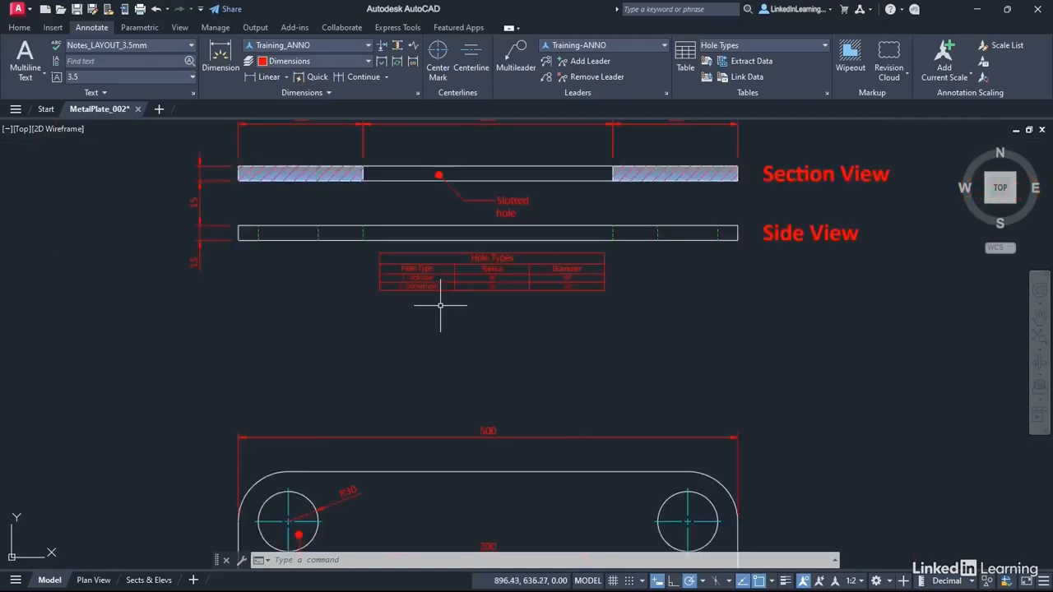
{"action": "mouse_move", "coordinate": [430, 301]}
{"action": "middle_mouse_down"}
{"action": "mouse_move", "coordinate": [426, 402]}
{"action": "mouse_move", "coordinate": [436, 296]}
{"action": "middle_mouse_up"}
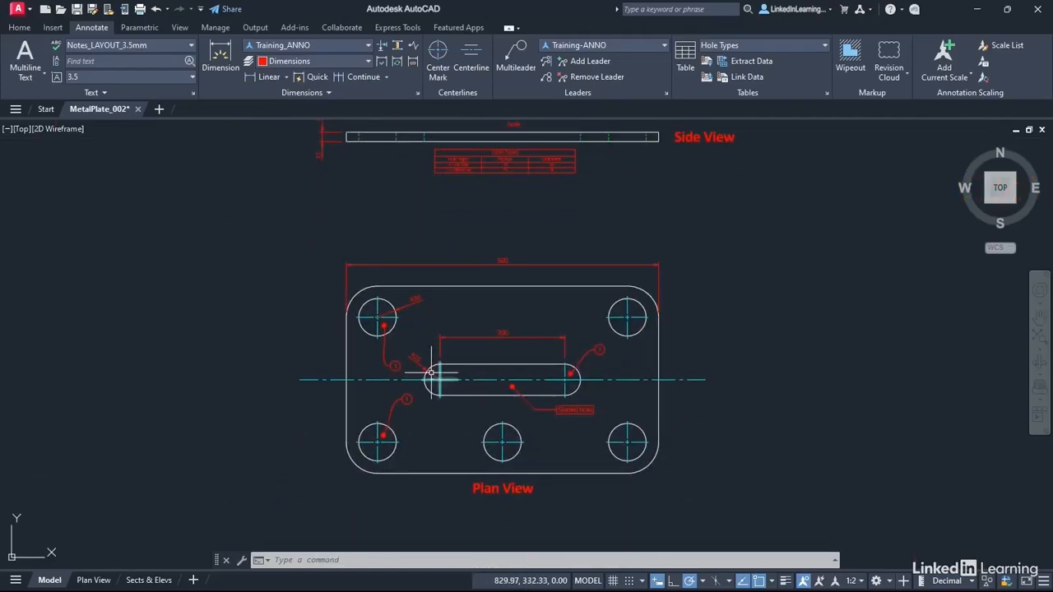
{"action": "scroll", "coordinate": [430, 365], "scroll_direction": "up", "scroll_amount": 2}
{"action": "left_click", "coordinate": [354, 365]}
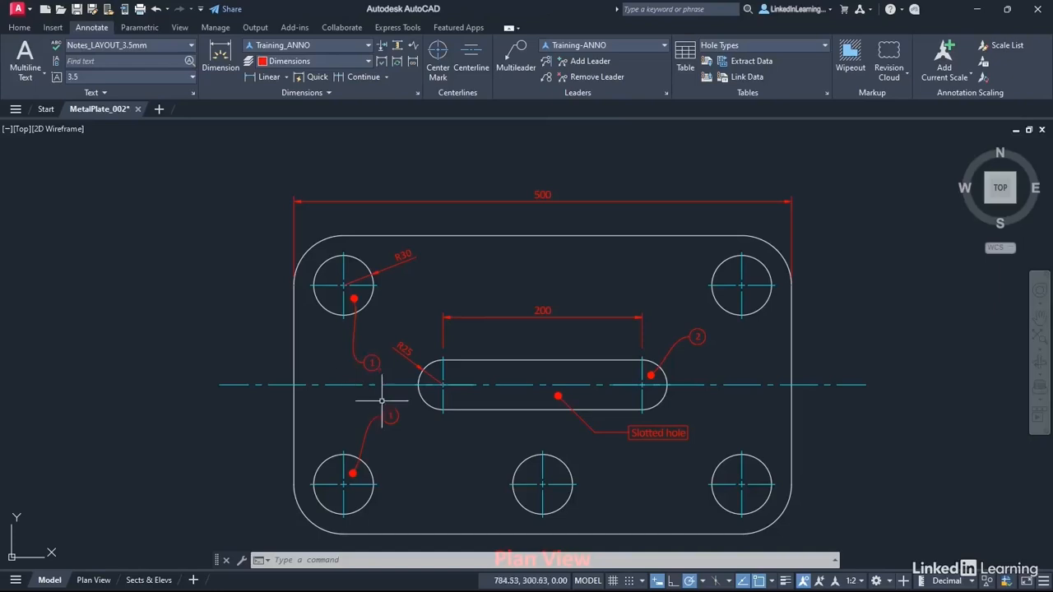
Step: Align the two number 1 tags on the left holes vertically, using the upper tag as the reference
{"action": "scroll", "coordinate": [361, 394], "scroll_direction": "up", "scroll_amount": 2}
{"action": "scroll", "coordinate": [361, 394], "scroll_direction": "up", "scroll_amount": 2}
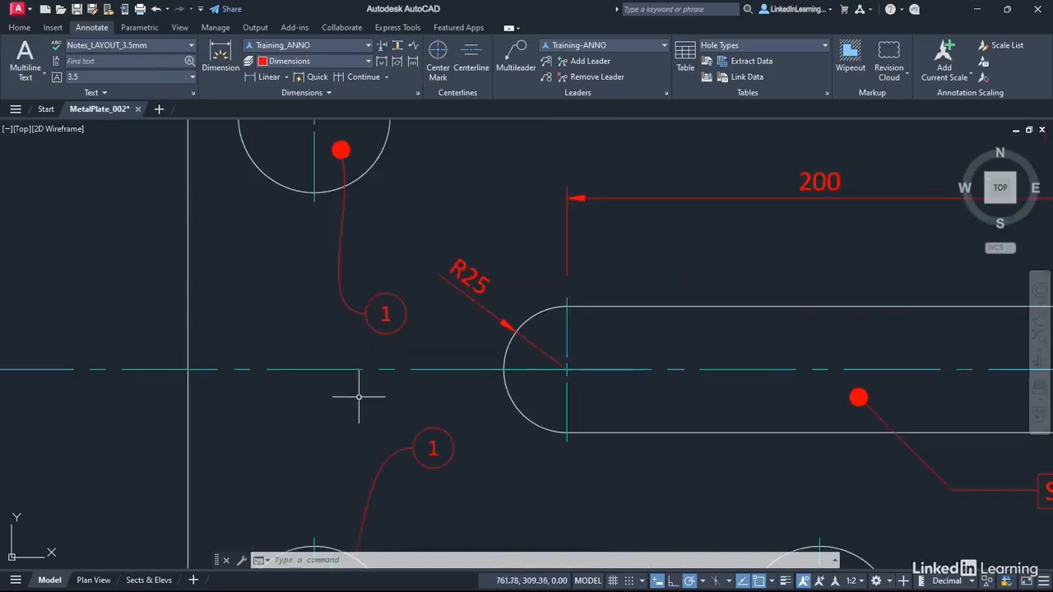
{"action": "middle_click_drag", "start_coordinate": [357, 383], "coordinate": [431, 350]}
{"action": "scroll", "coordinate": [431, 350], "scroll_direction": "down", "scroll_amount": 2}
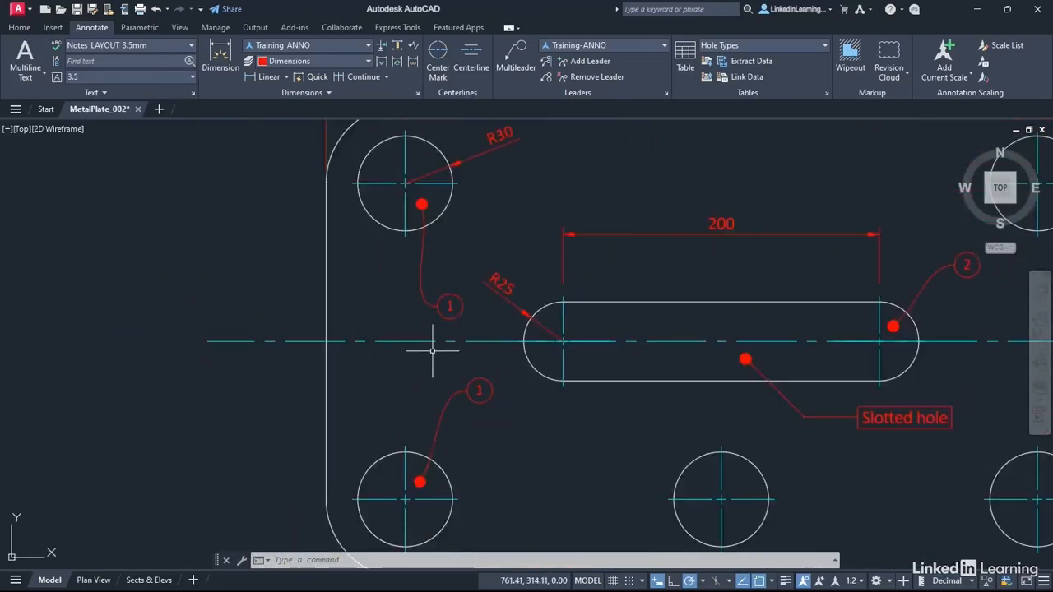
{"action": "left_click", "coordinate": [547, 61]}
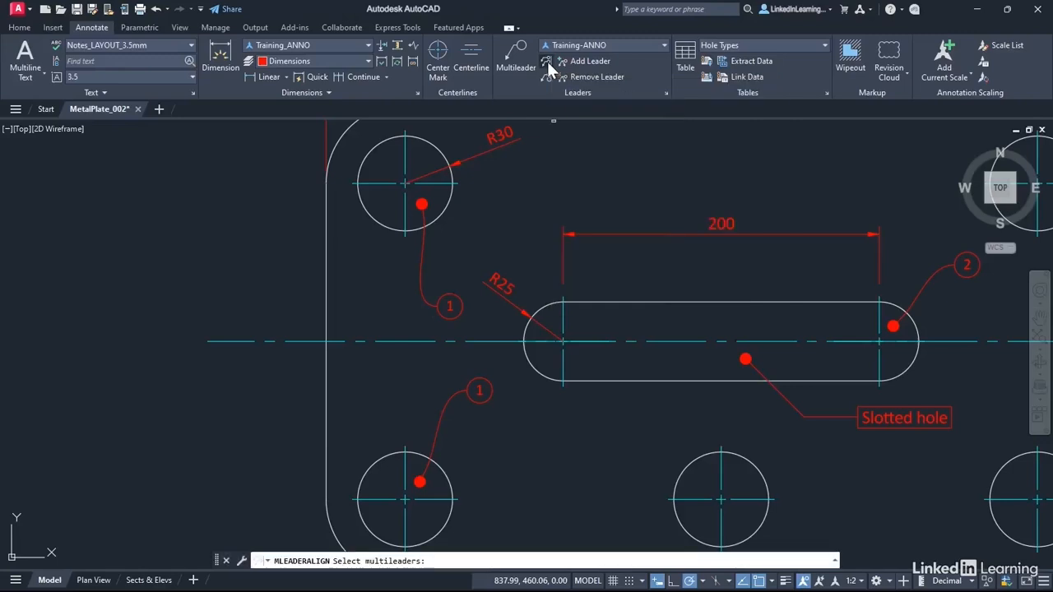
{"action": "left_click", "coordinate": [448, 301]}
{"action": "left_click", "coordinate": [480, 379]}
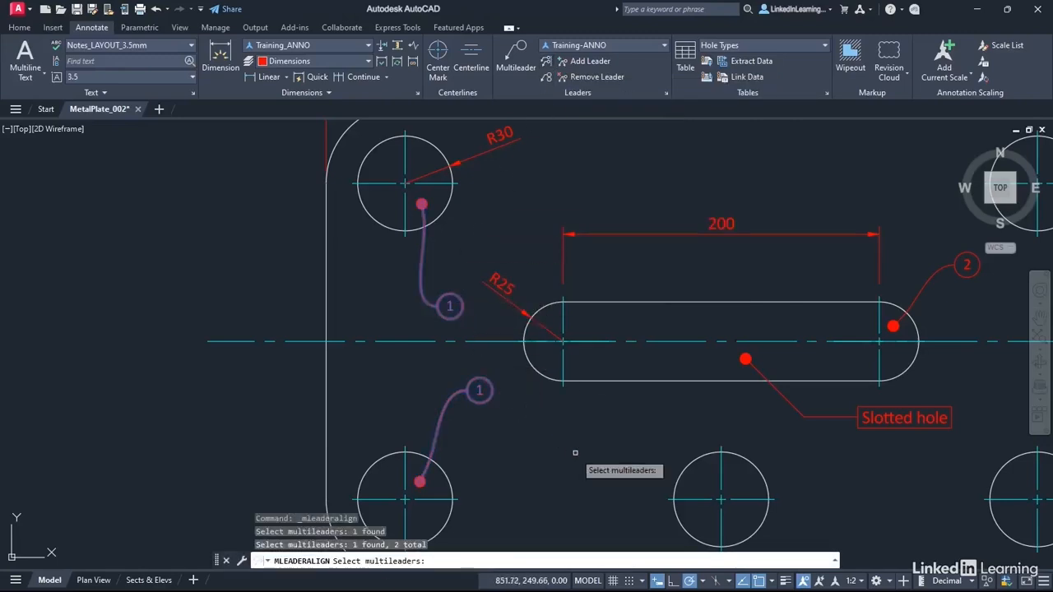
{"action": "key", "text": "Return"}
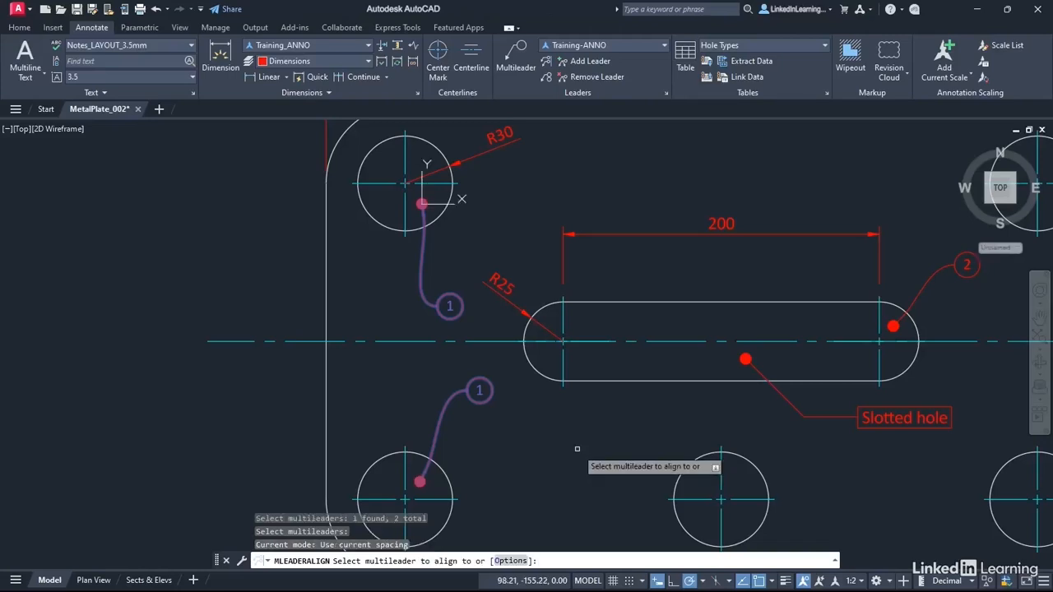
{"action": "left_click", "coordinate": [454, 296]}
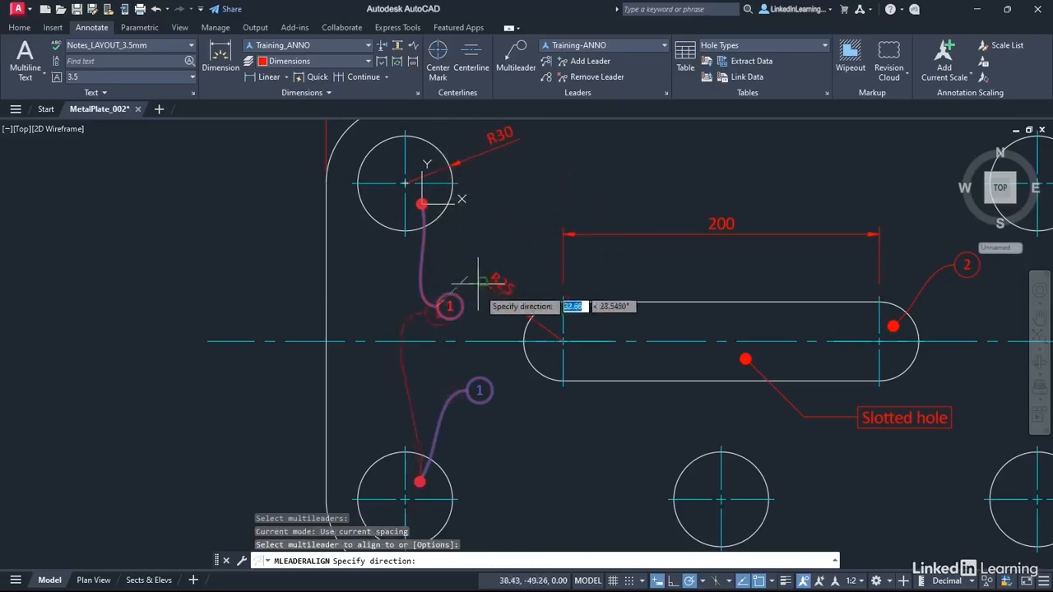
{"action": "left_click", "coordinate": [436, 488]}
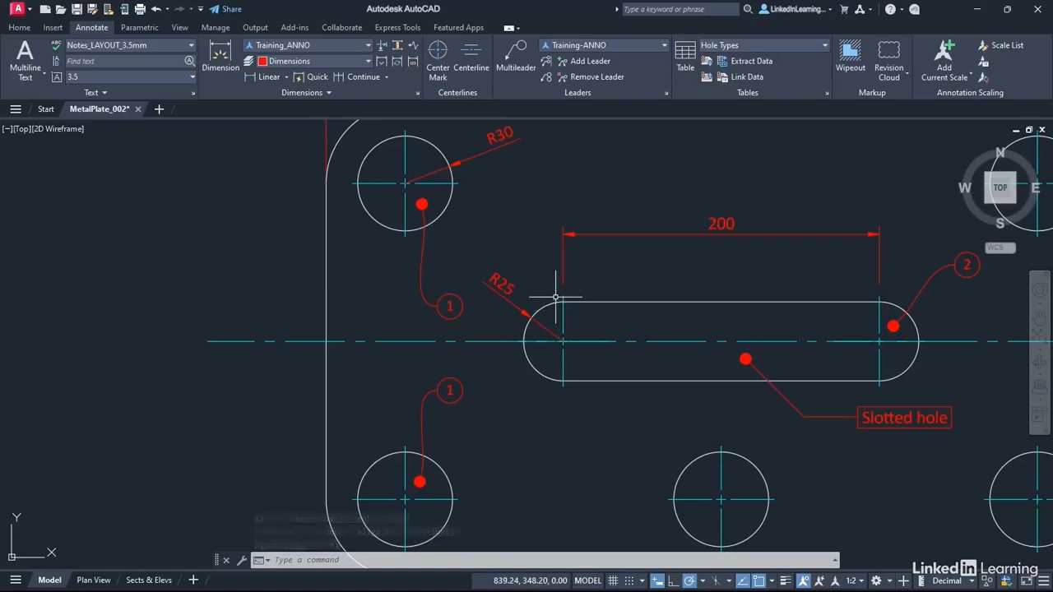
Step: Add a second leader to the lower number 1 tag, with its arrowhead inside the bottom middle bolt hole
{"action": "left_click", "coordinate": [583, 63]}
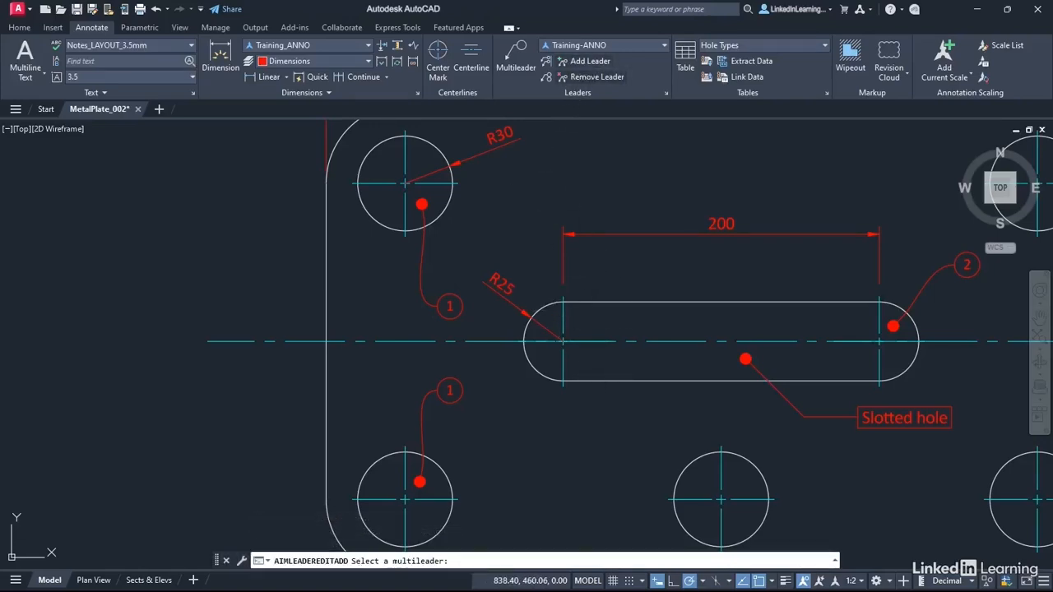
{"action": "left_click", "coordinate": [459, 398]}
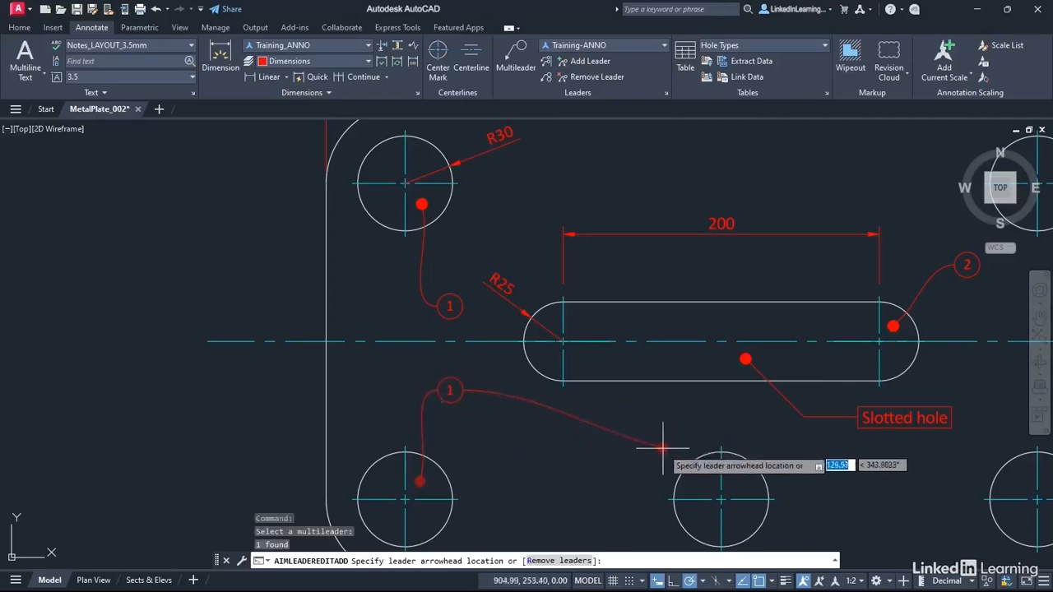
{"action": "left_click", "coordinate": [699, 479]}
{"action": "key", "text": "Return"}
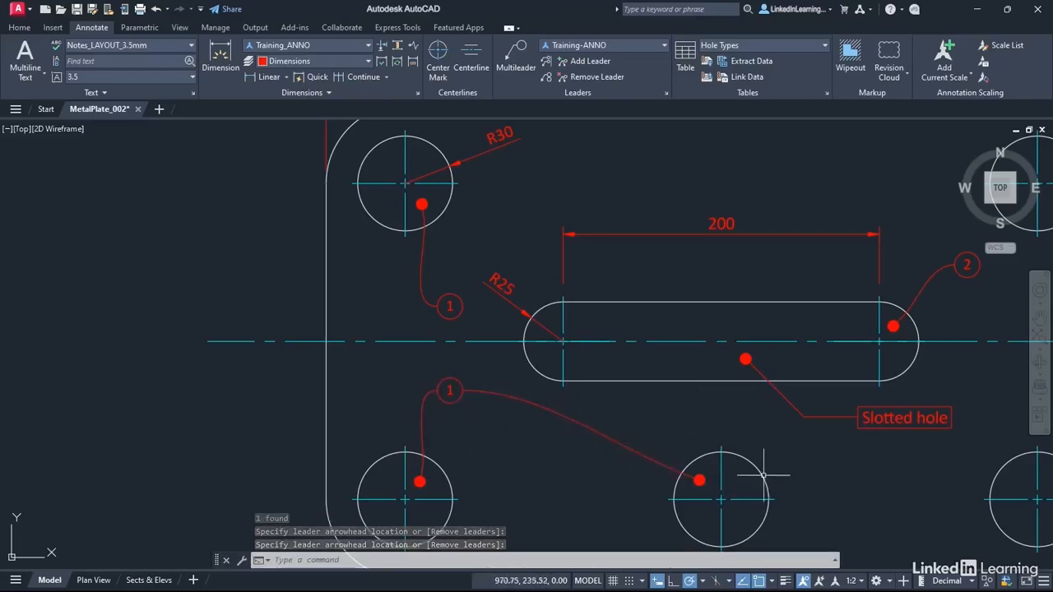
{"action": "scroll", "coordinate": [582, 292], "scroll_direction": "down", "scroll_amount": 3}
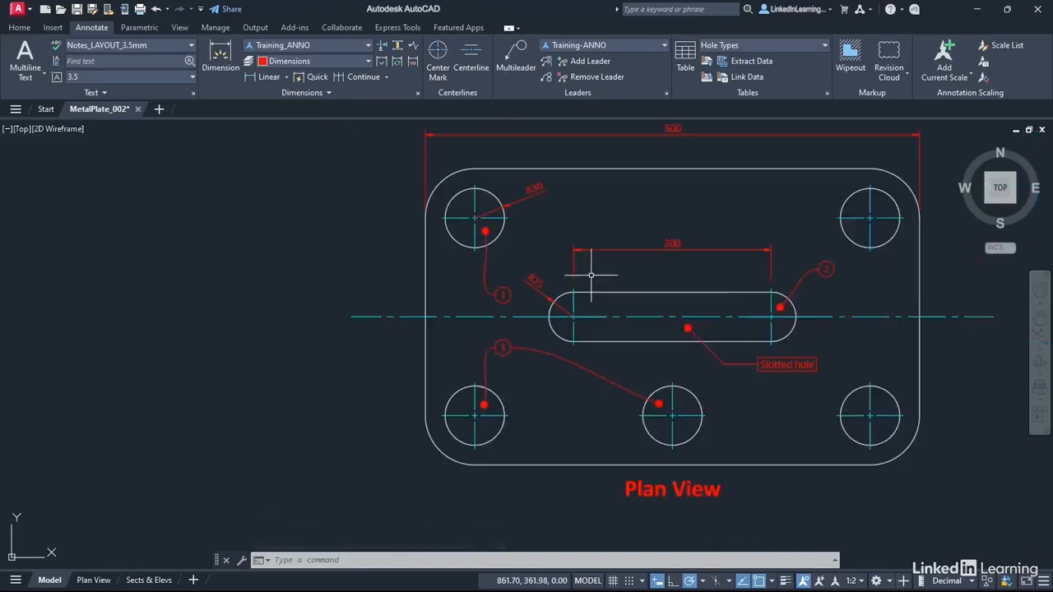
{"action": "mouse_move", "coordinate": [670, 207]}
{"action": "middle_mouse_down"}
{"action": "mouse_move", "coordinate": [552, 241]}
{"action": "mouse_move", "coordinate": [476, 238]}
{"action": "mouse_move", "coordinate": [512, 223]}
{"action": "middle_mouse_up"}
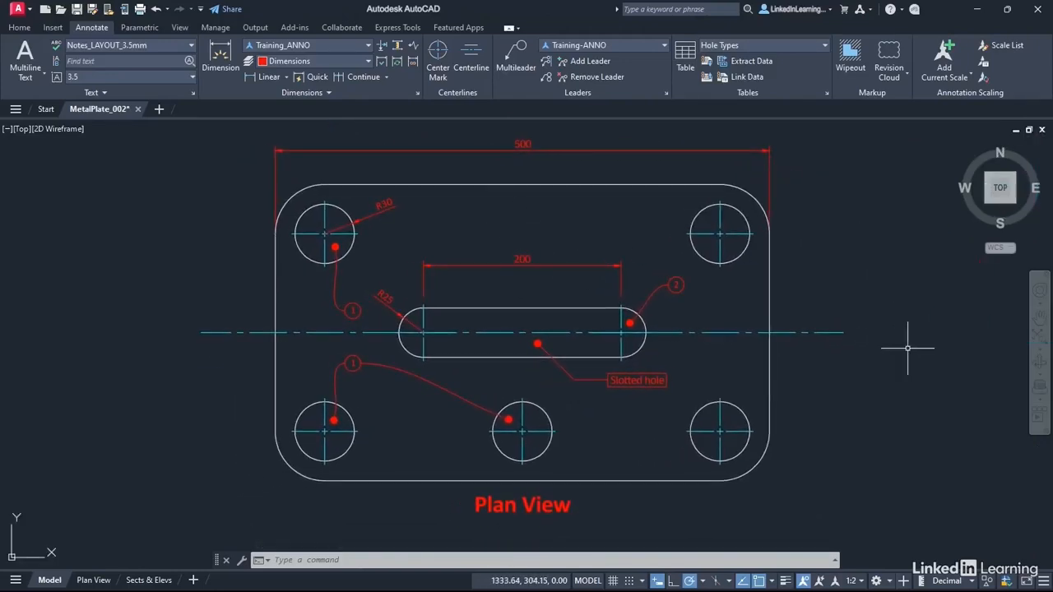